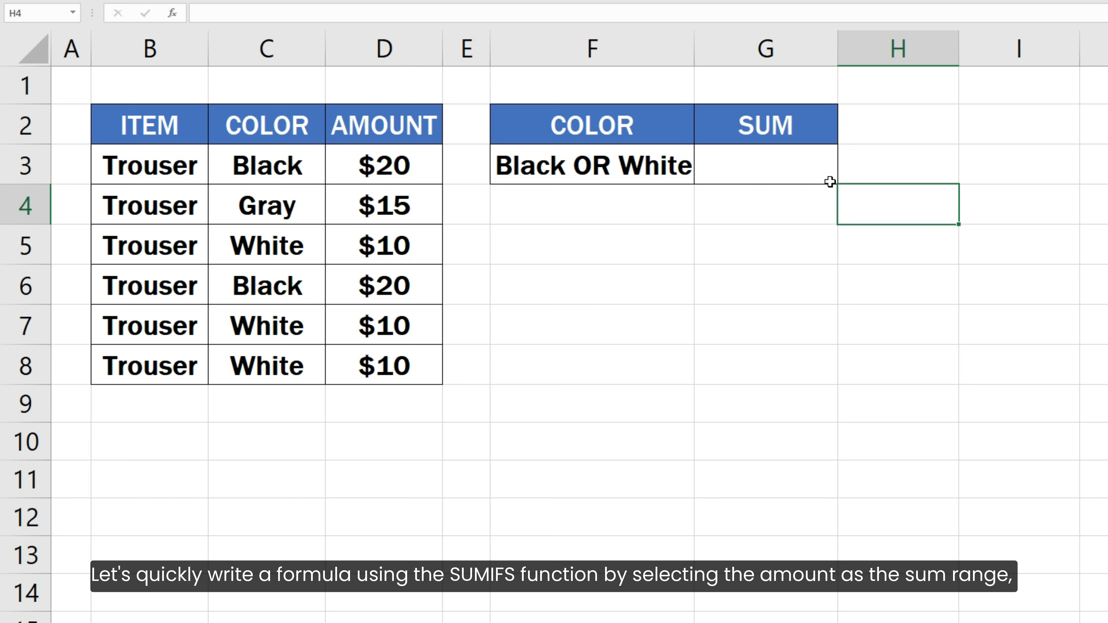
# Begin a SUMIFS formula in G3 with sum range D3:D8, criteria range C3:C8 and "Black" as the first criterion.
pyautogui.click(803, 167)
pyautogui.write('=SUM')
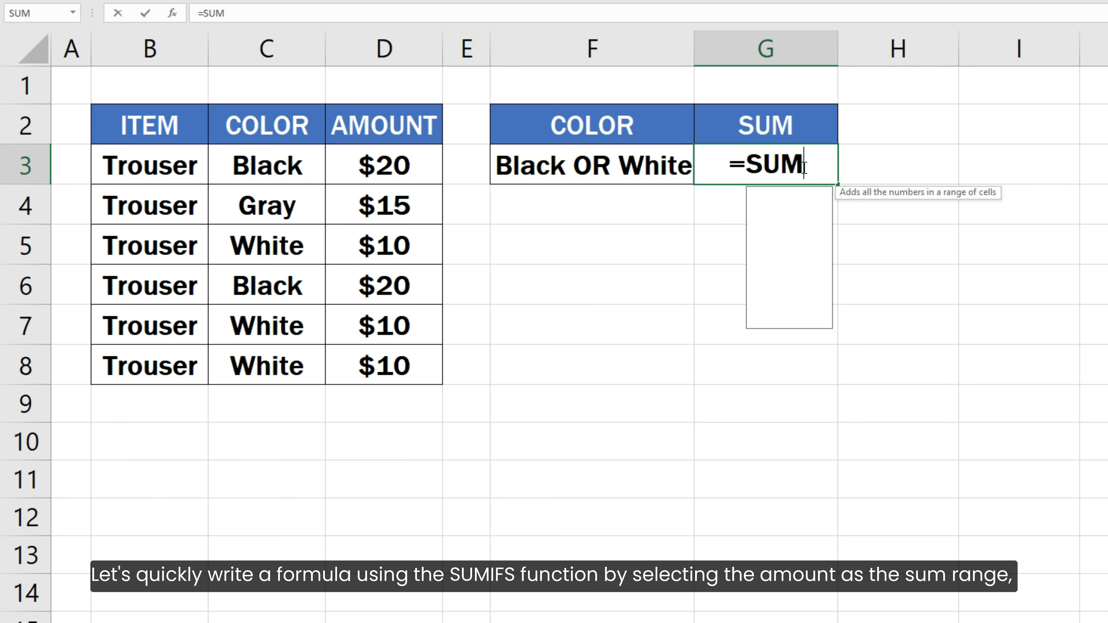
pyautogui.write('IFS(')
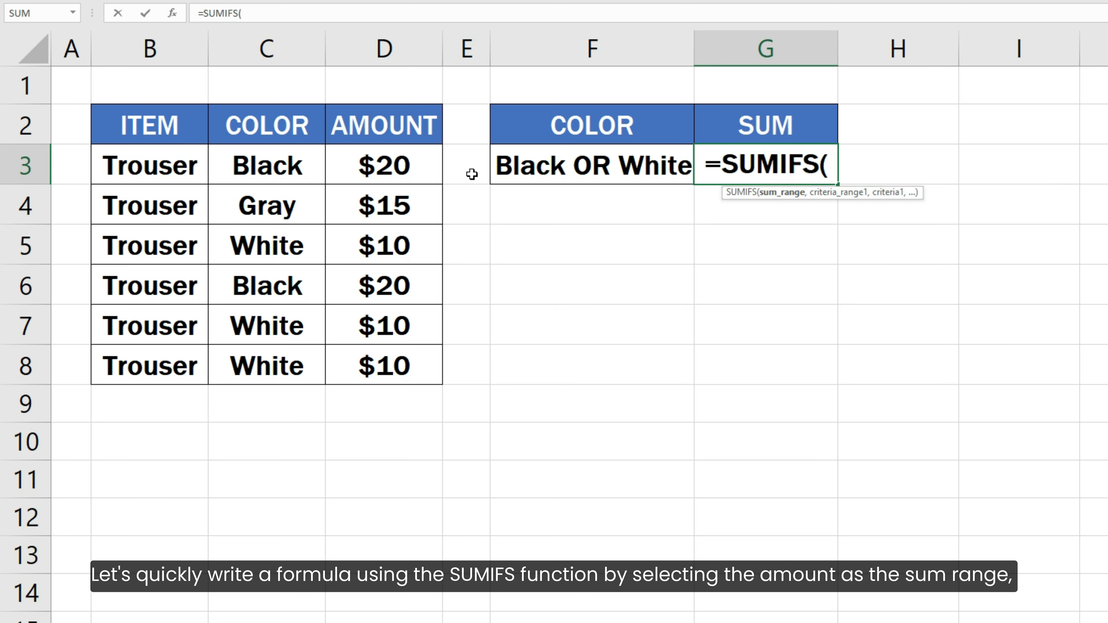
pyautogui.moveTo(408, 165); pyautogui.dragTo(398, 356)
pyautogui.write(',')
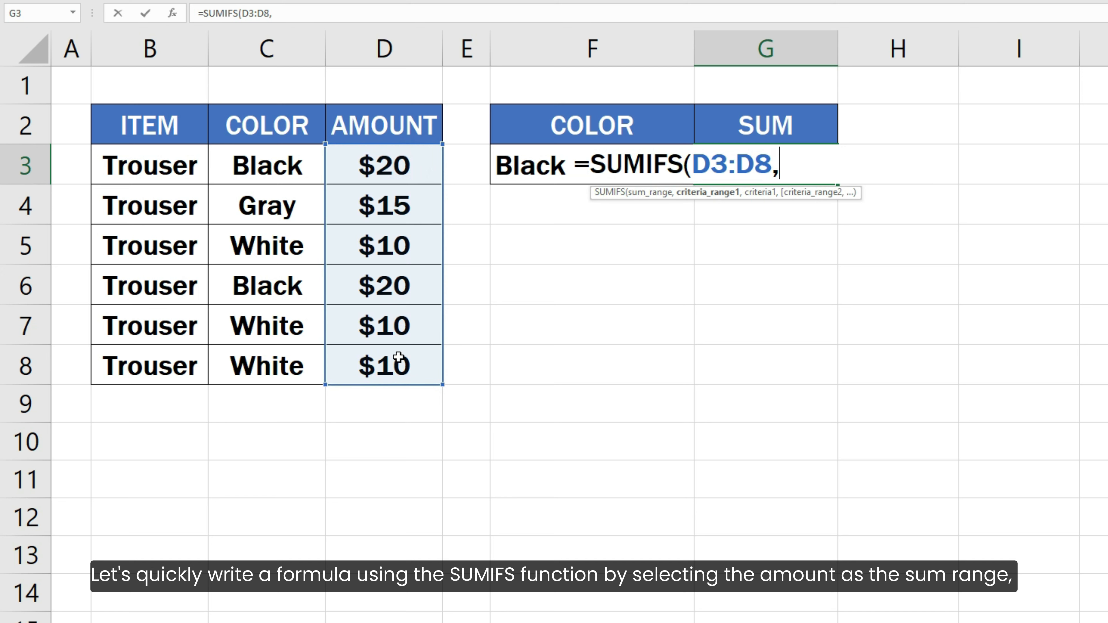
pyautogui.moveTo(294, 174); pyautogui.dragTo(283, 359)
pyautogui.write(', ')
pyautogui.write('"Black')
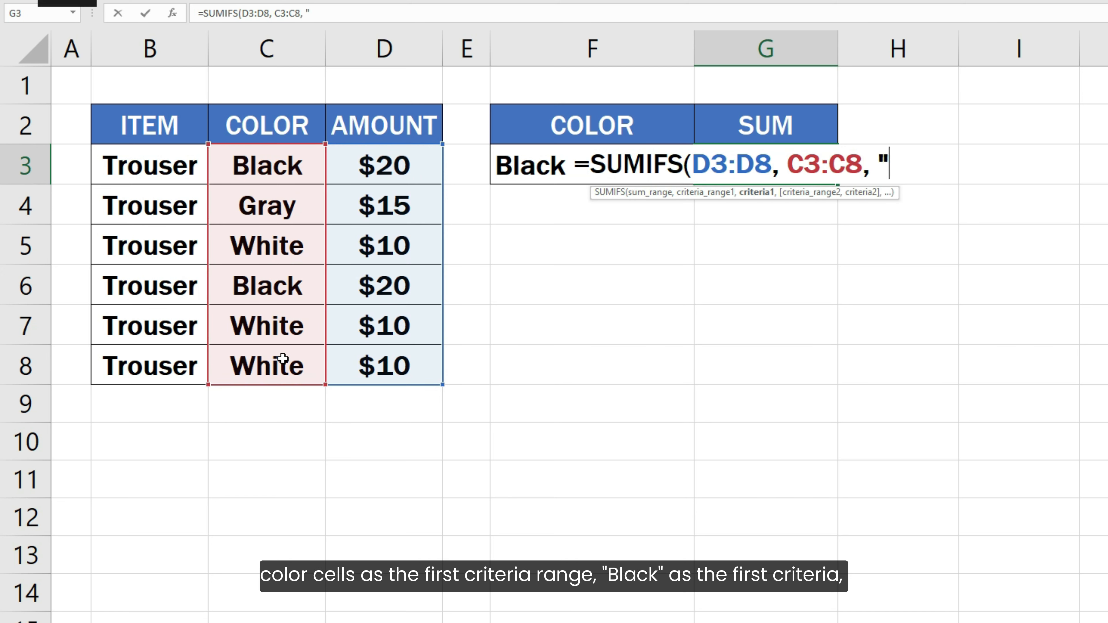
pyautogui.write('",')
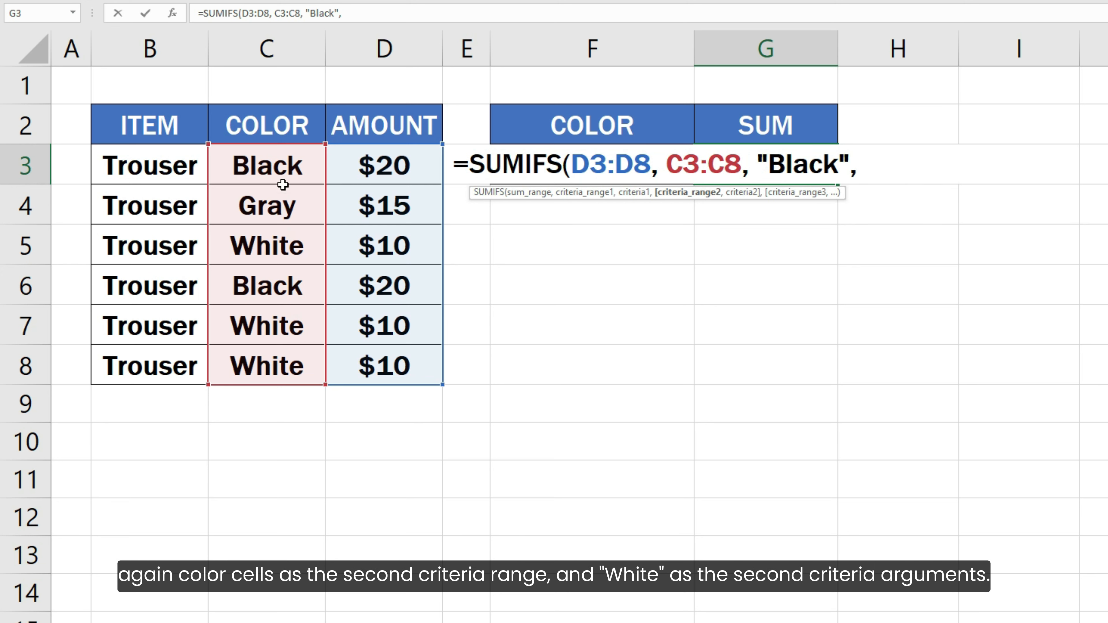
# Add C3:C8 as the second criteria range with criterion "White" and complete the SUMIFS formula.
pyautogui.moveTo(279, 162); pyautogui.dragTo(260, 367)
pyautogui.write(', "W')
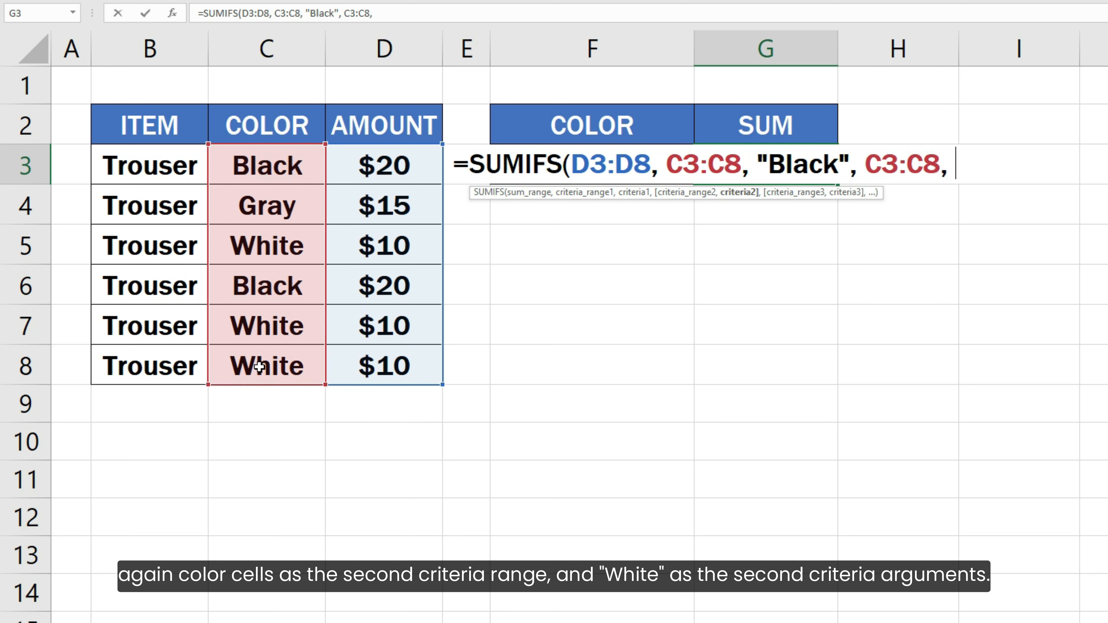
pyautogui.write('hit')
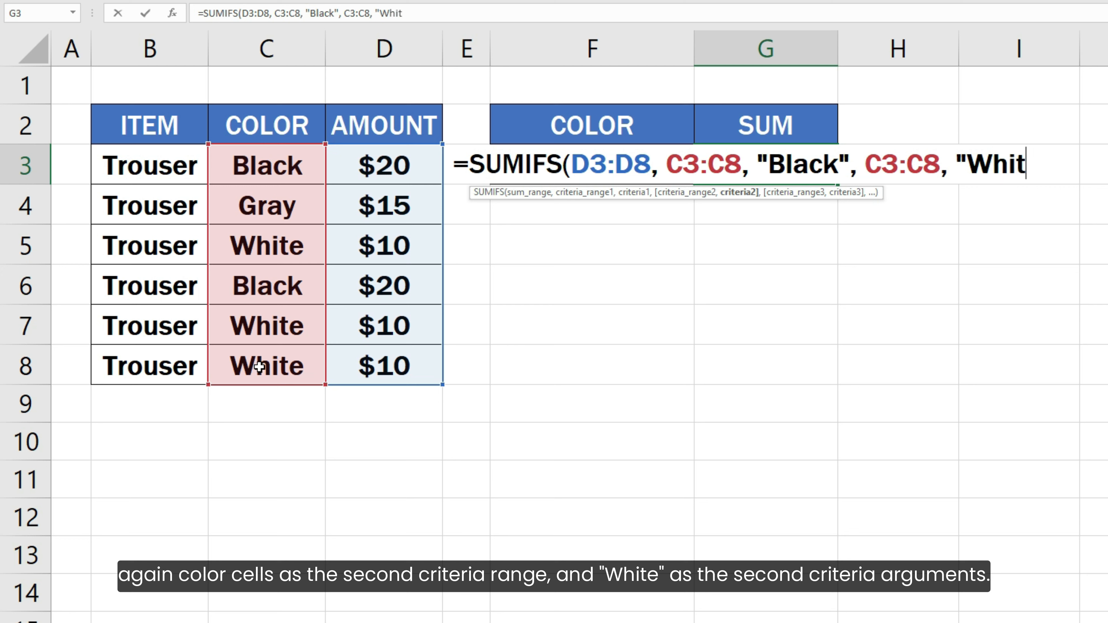
pyautogui.write('e")')
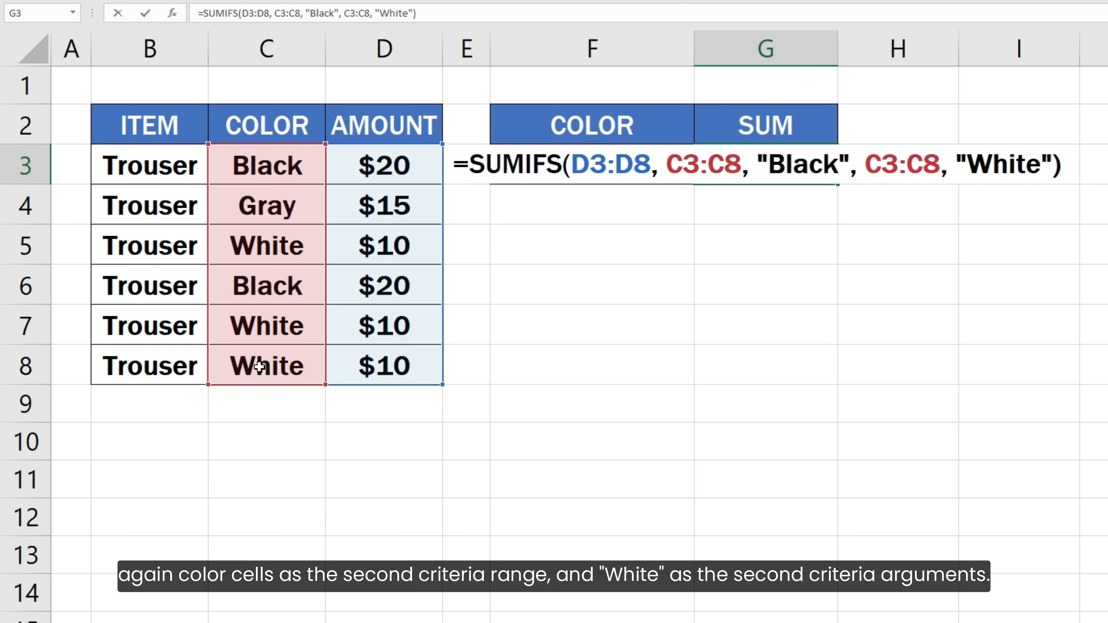
pyautogui.press('Return')
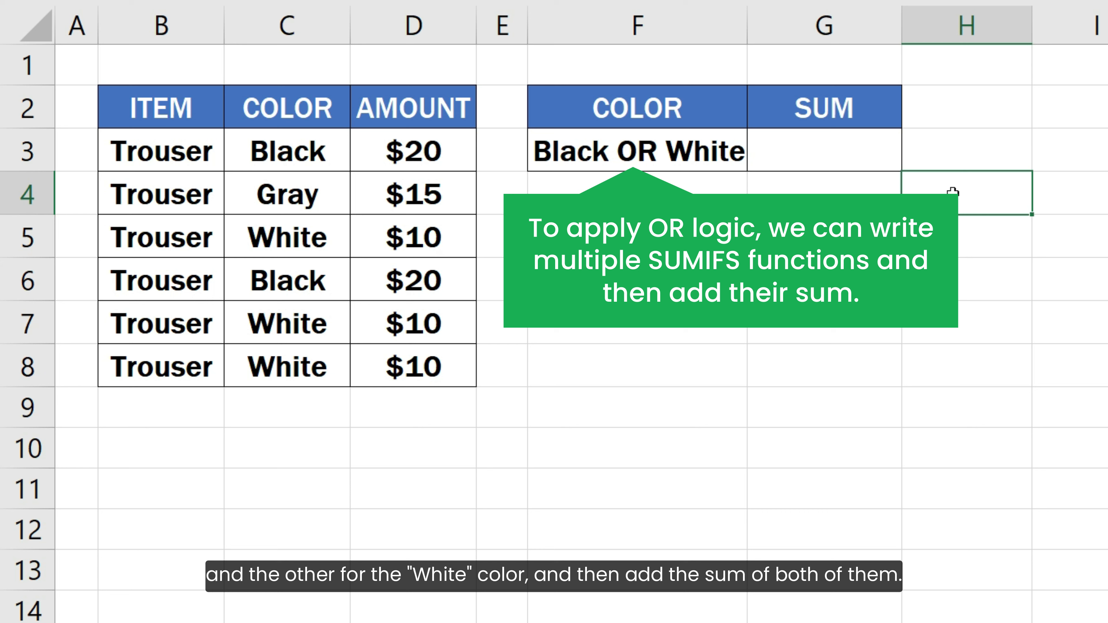
# Write a SUMIFS function in G3 that sums D3:D8 where C3:C8 is "Black", leaving the formula open for editing.
pyautogui.doubleClick(873, 159)
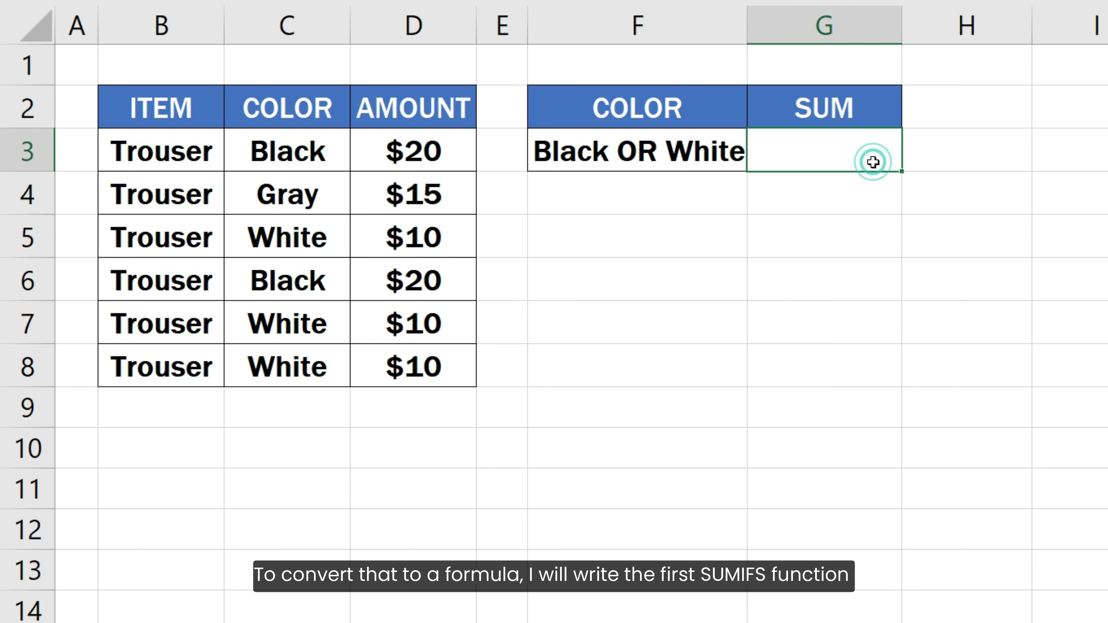
pyautogui.write('=SUMIFS(')
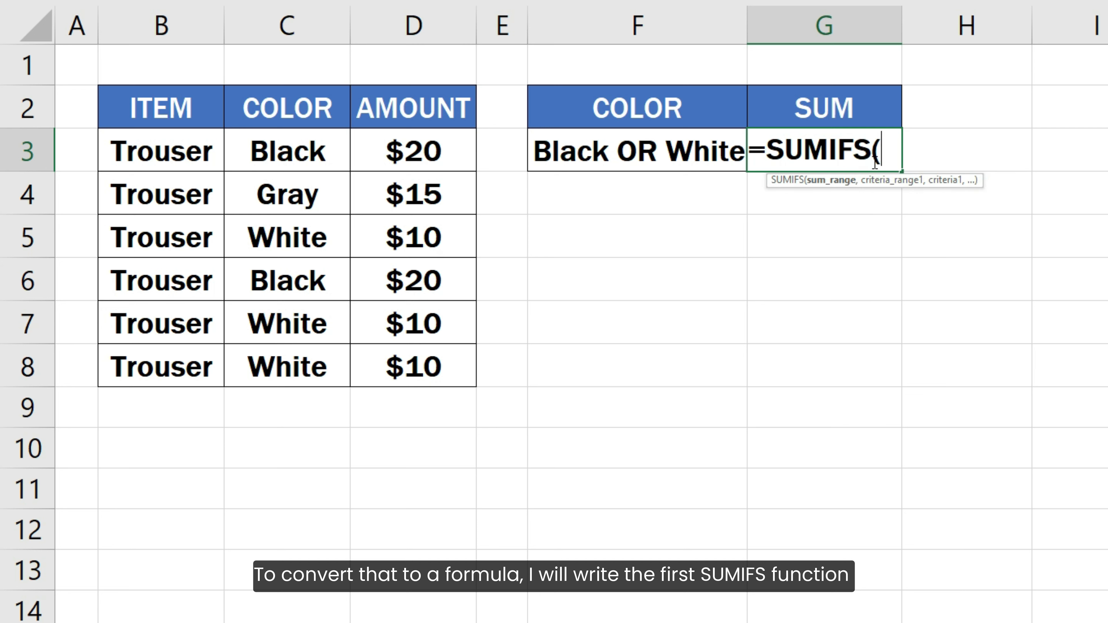
pyautogui.moveTo(454, 151); pyautogui.dragTo(430, 358)
pyautogui.write(',')
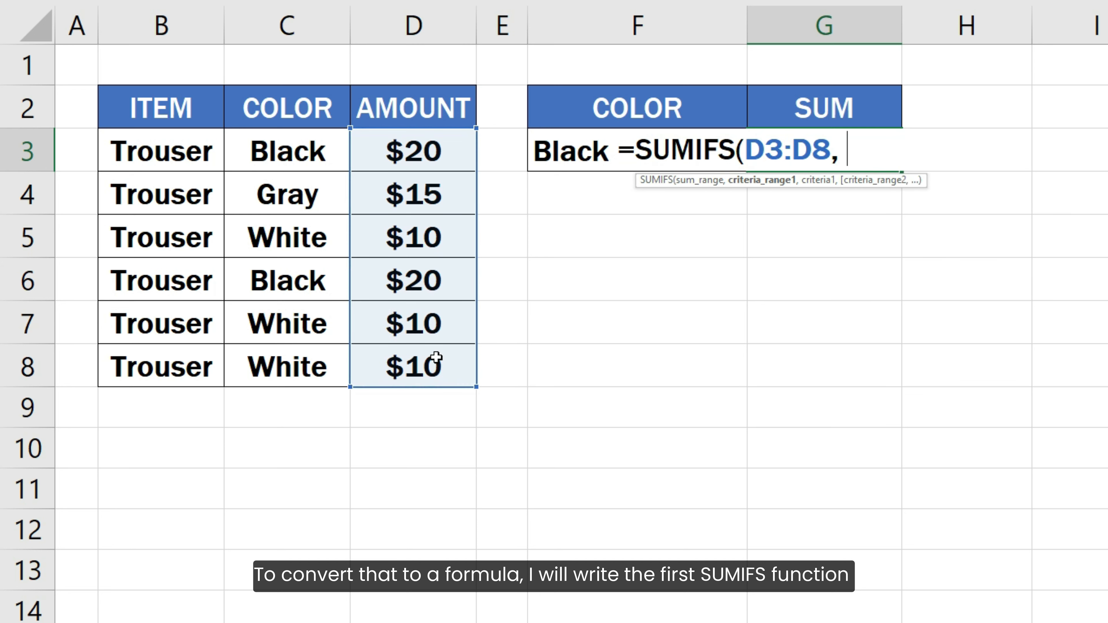
pyautogui.moveTo(288, 151); pyautogui.dragTo(308, 358)
pyautogui.write(', "')
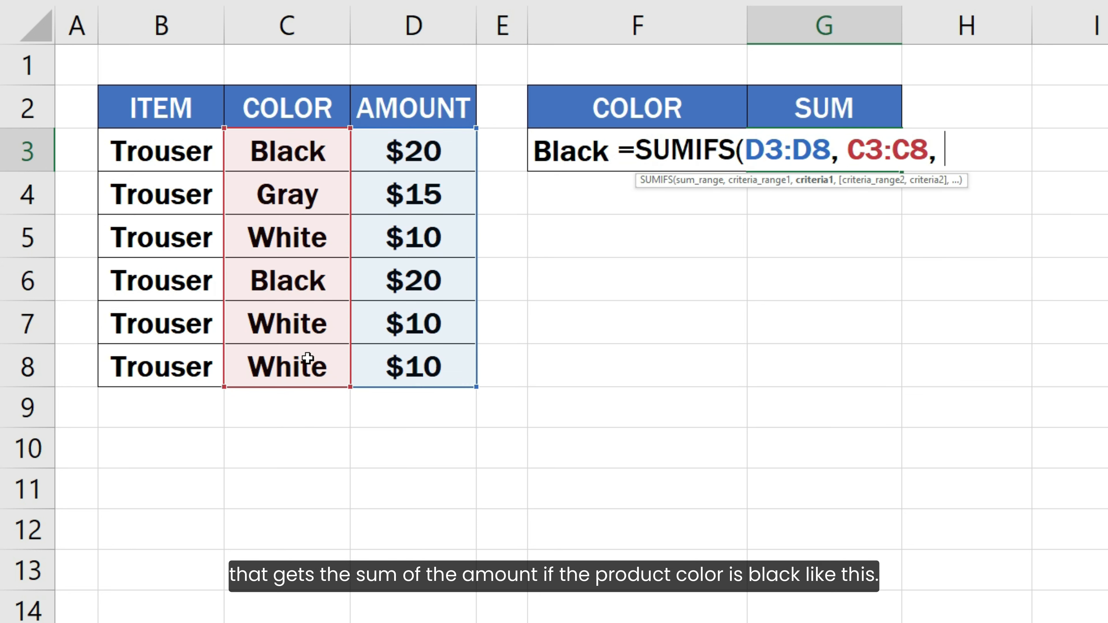
pyautogui.write('Black")')
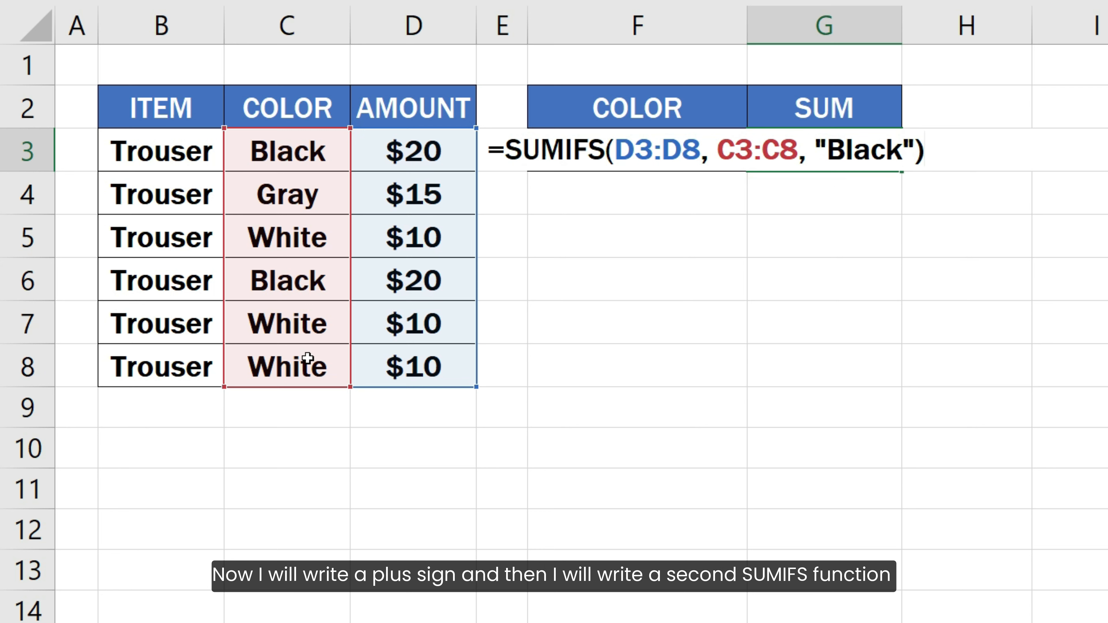
# On a new line of the formula, add a second SUMIFS summing D3:D8 where C3:C8 is "White", and complete it.
pyautogui.hotkey('alt', 'Return')
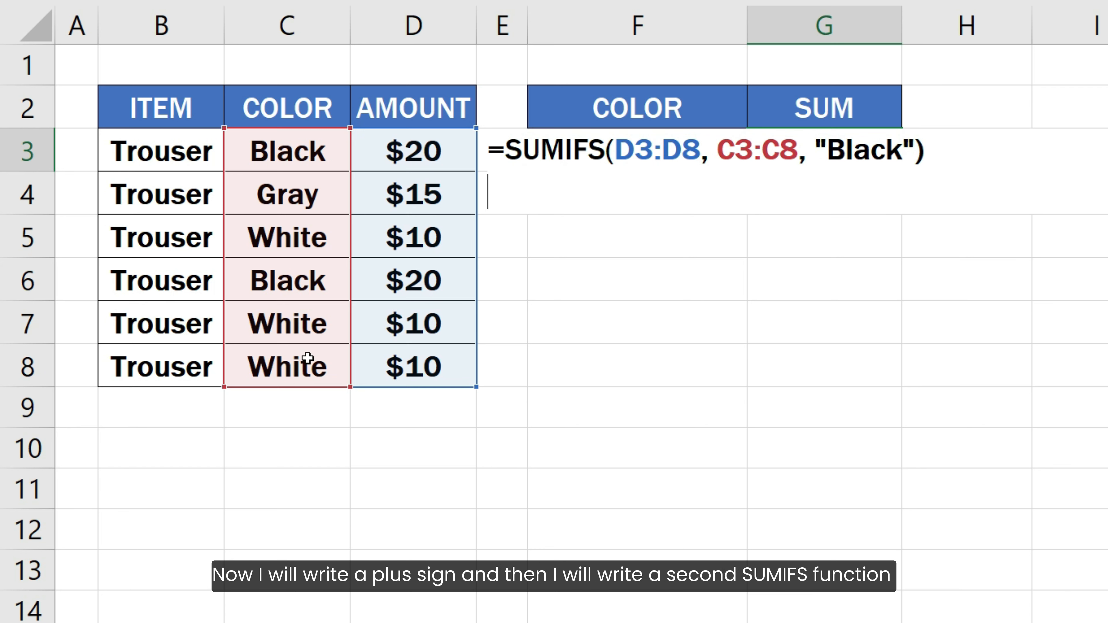
pyautogui.write('+ SUMIFS(')
pyautogui.moveTo(413, 153); pyautogui.dragTo(412, 363)
pyautogui.write(',')
pyautogui.moveTo(285, 153); pyautogui.dragTo(296, 366)
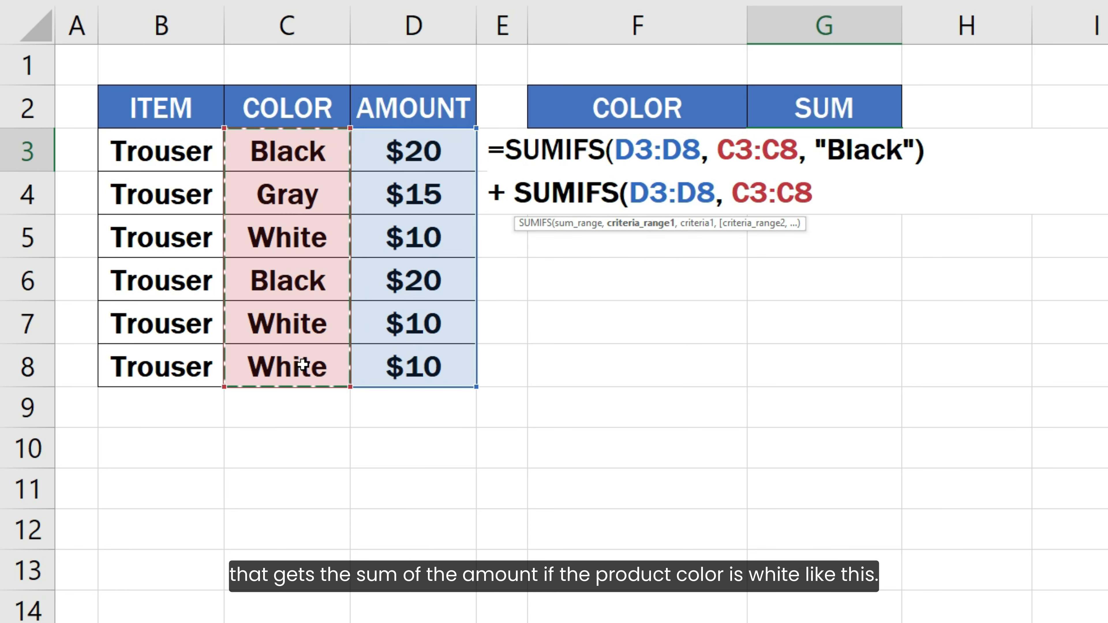
pyautogui.write(', "White")')
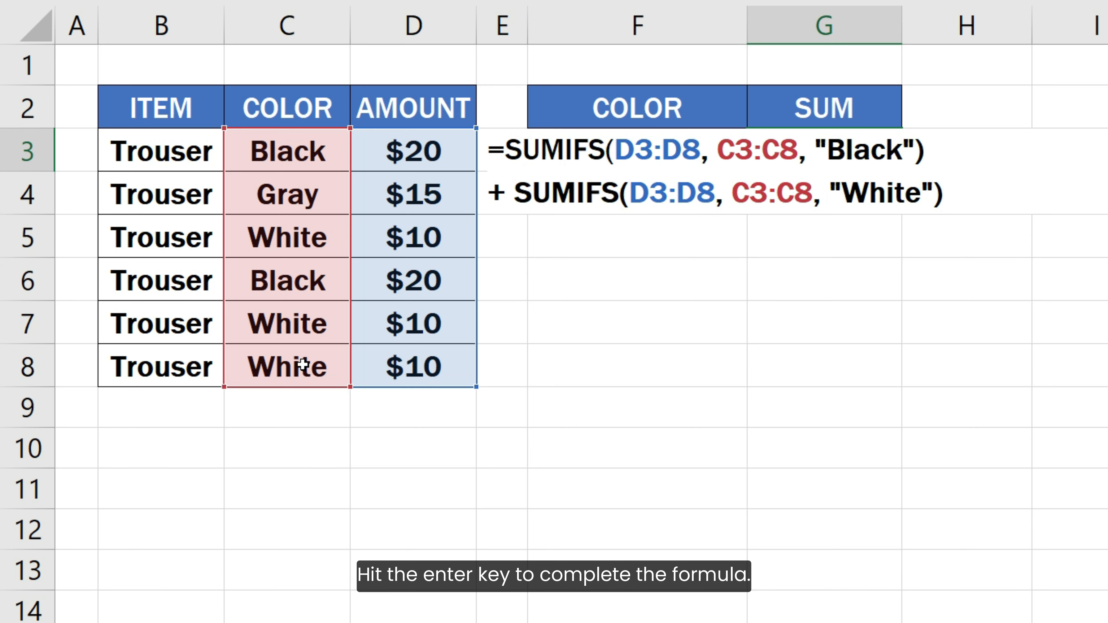
pyautogui.press('Return')
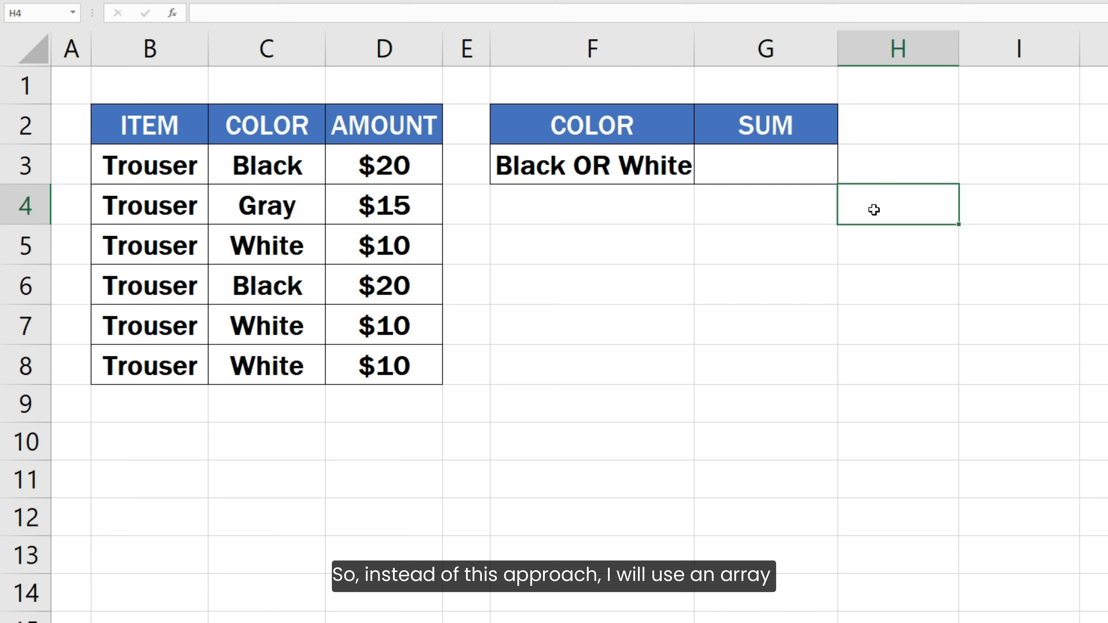
# Begin a SUMIFS formula in G3 with D3:D8 as the sum range and C3:C8 as the criteria range.
pyautogui.click(802, 163)
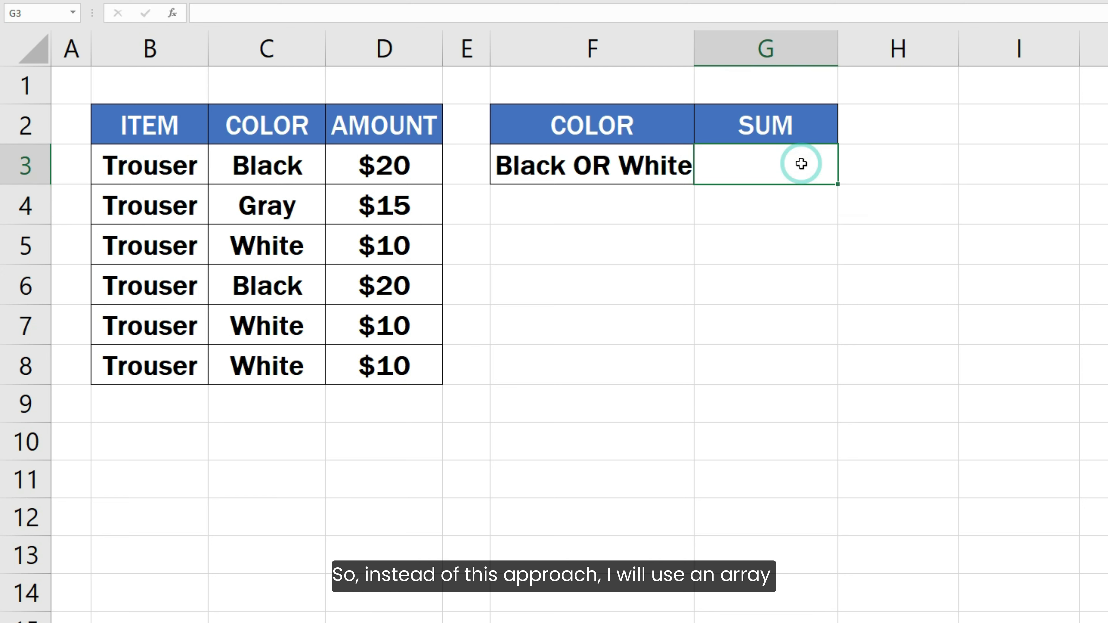
pyautogui.write('=SUM')
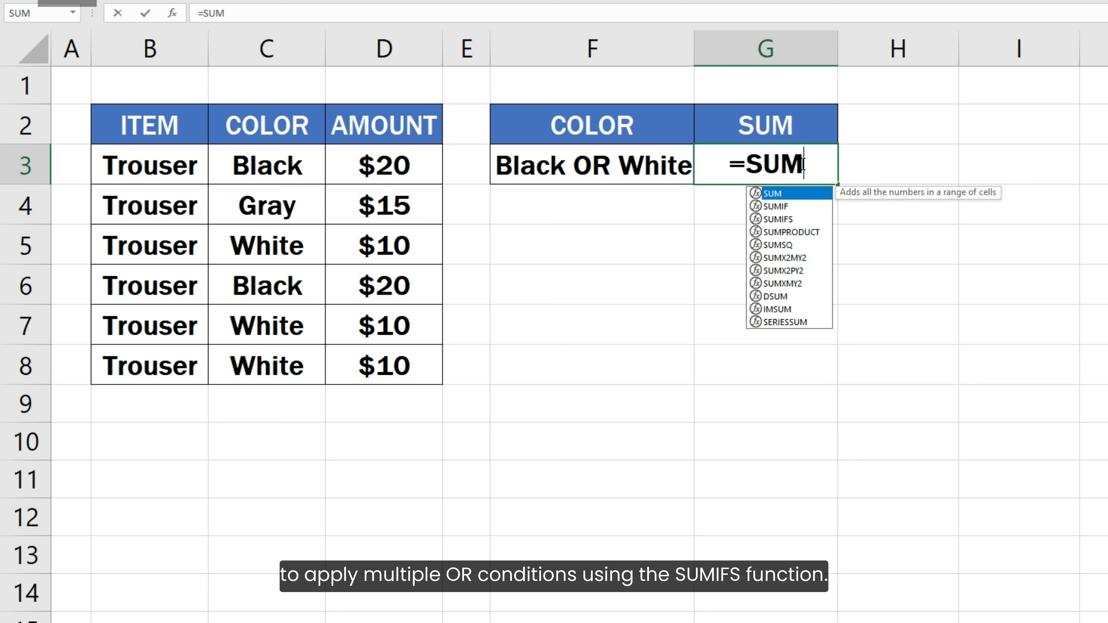
pyautogui.write('IFS(')
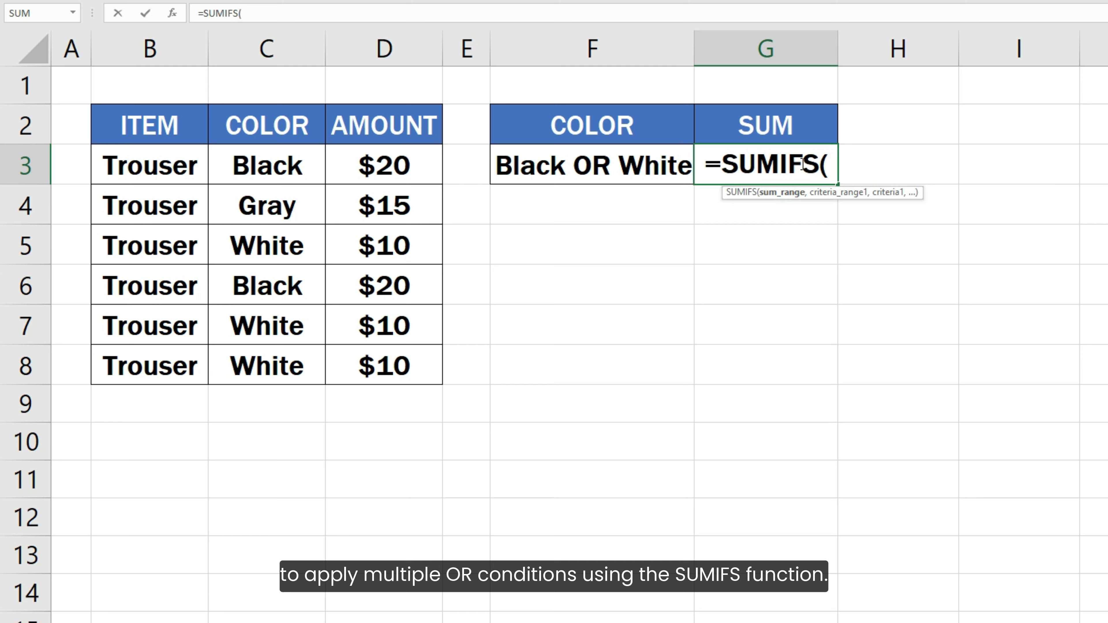
pyautogui.moveTo(422, 156); pyautogui.dragTo(412, 364)
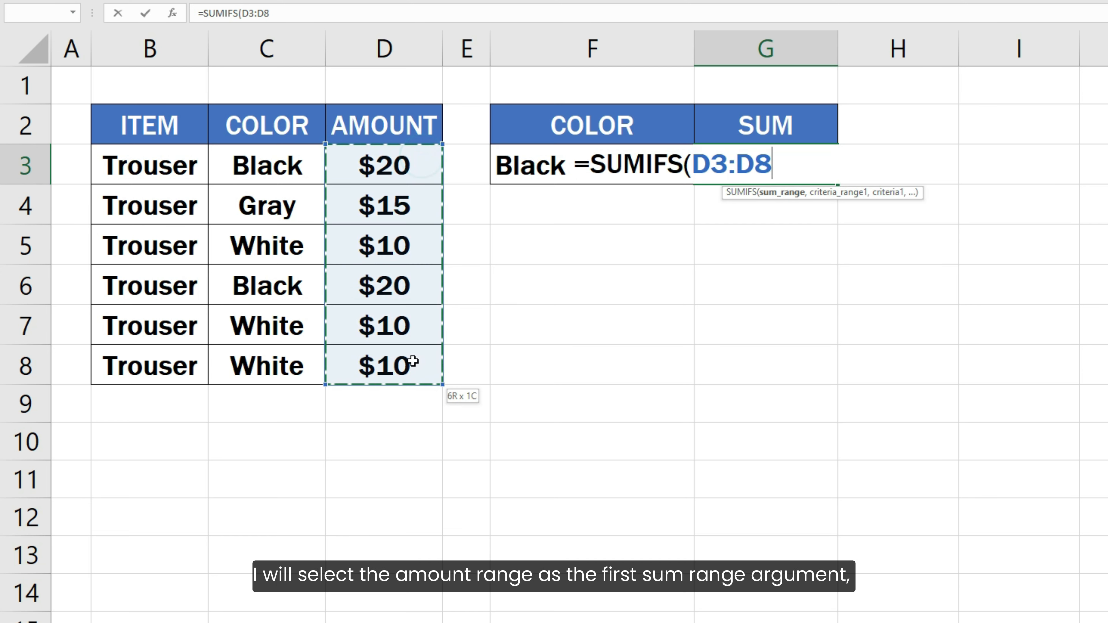
pyautogui.write(',')
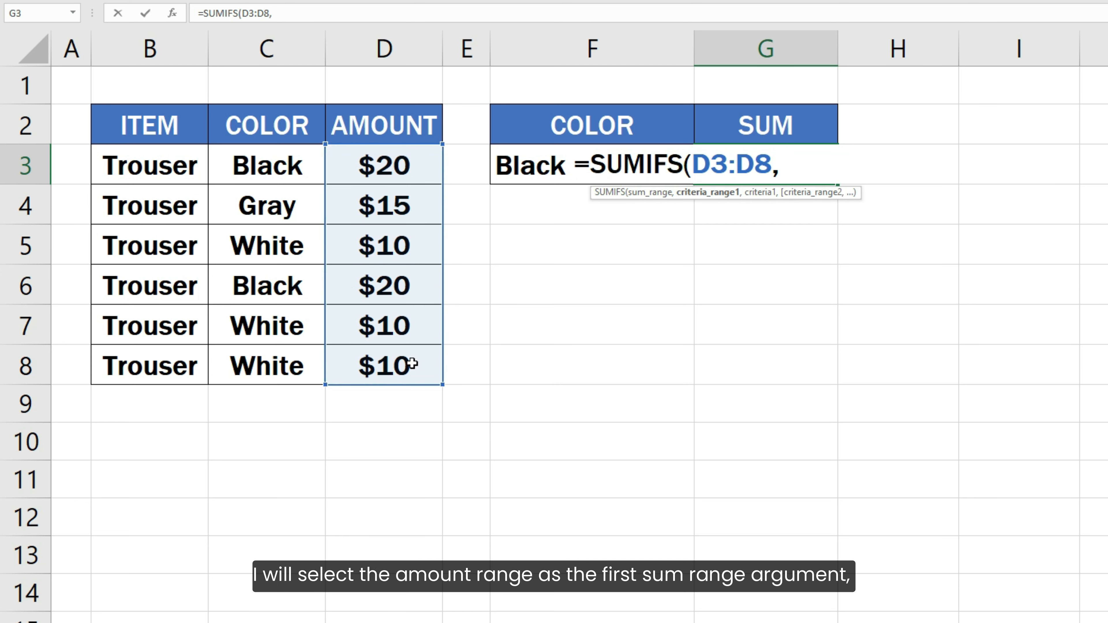
pyautogui.moveTo(295, 167); pyautogui.dragTo(289, 364)
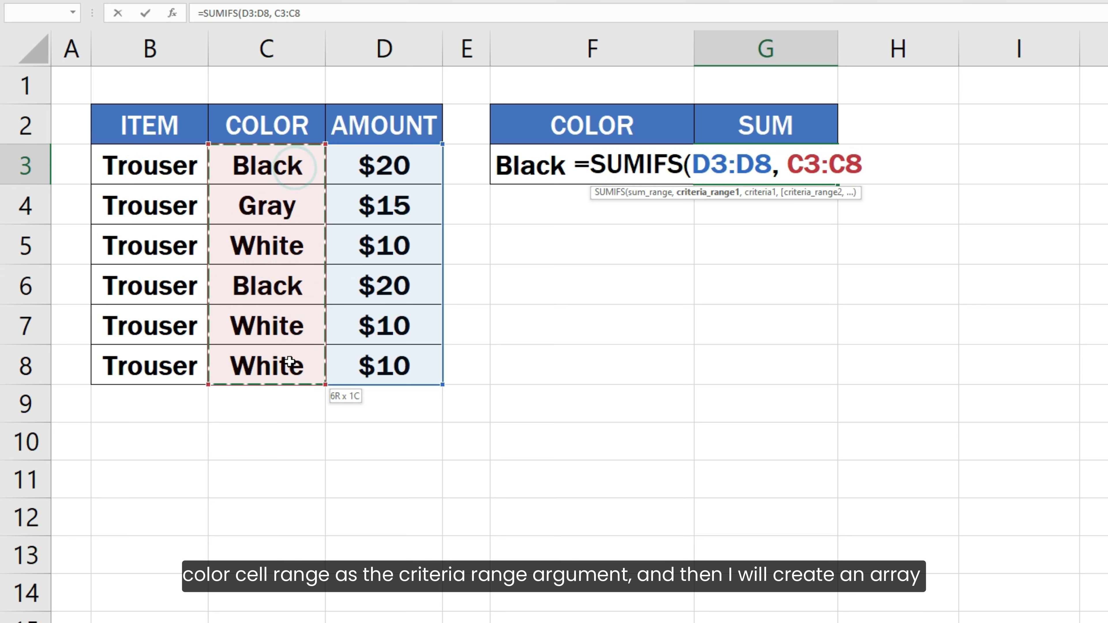
pyautogui.write(',')
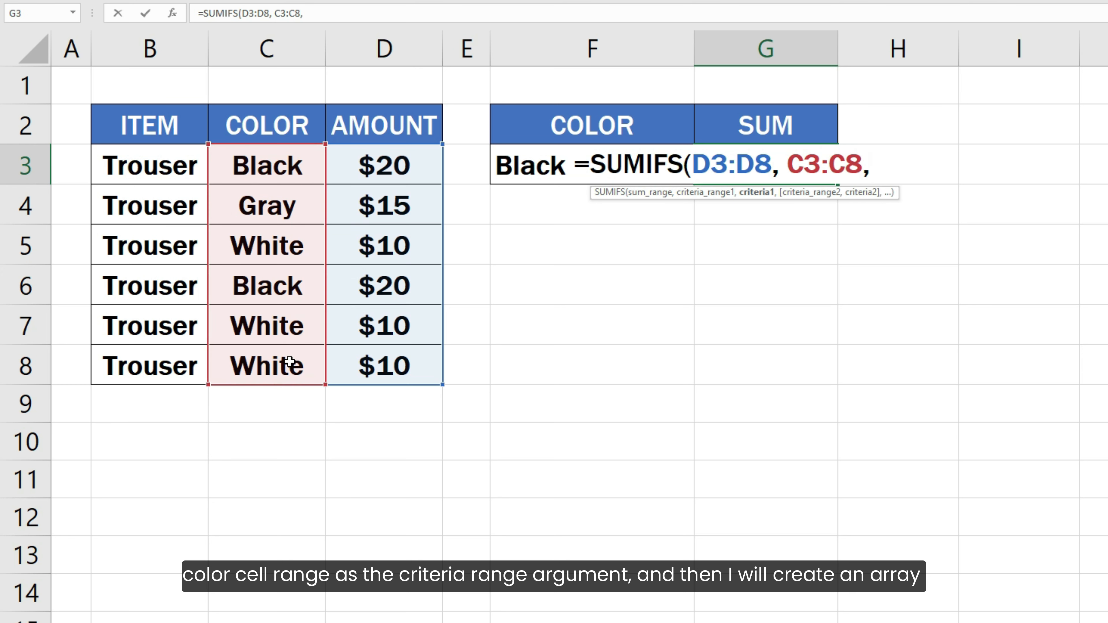
# Enter the array {"Black", "White"} as the SUMIFS criteria and close the function.
pyautogui.write(' {"B')
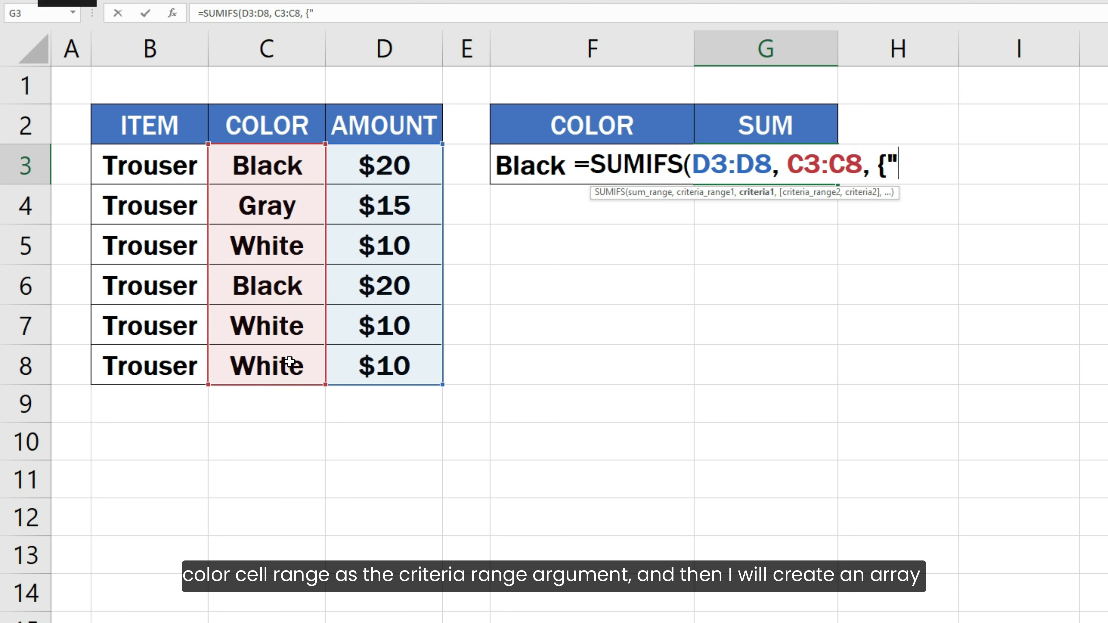
pyautogui.write('lac')
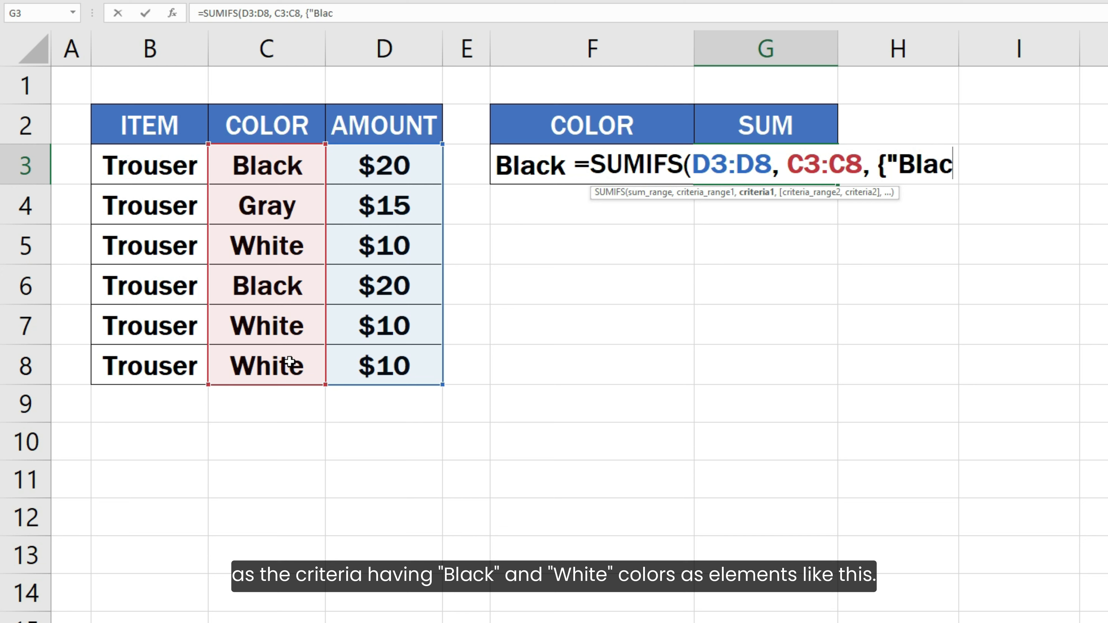
pyautogui.write('k", ')
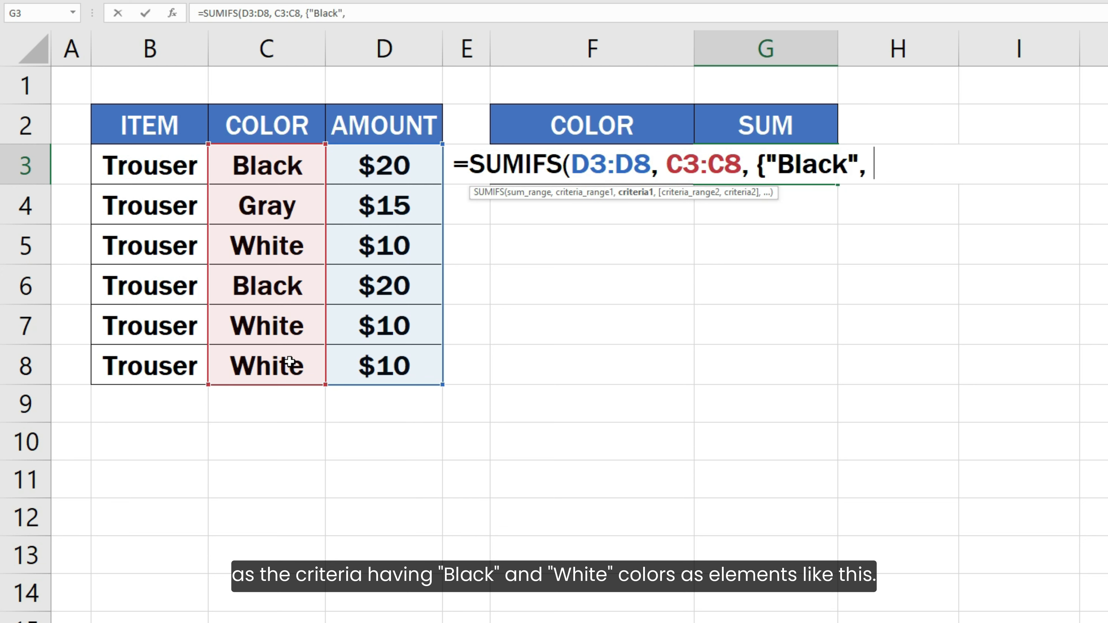
pyautogui.write('"White')
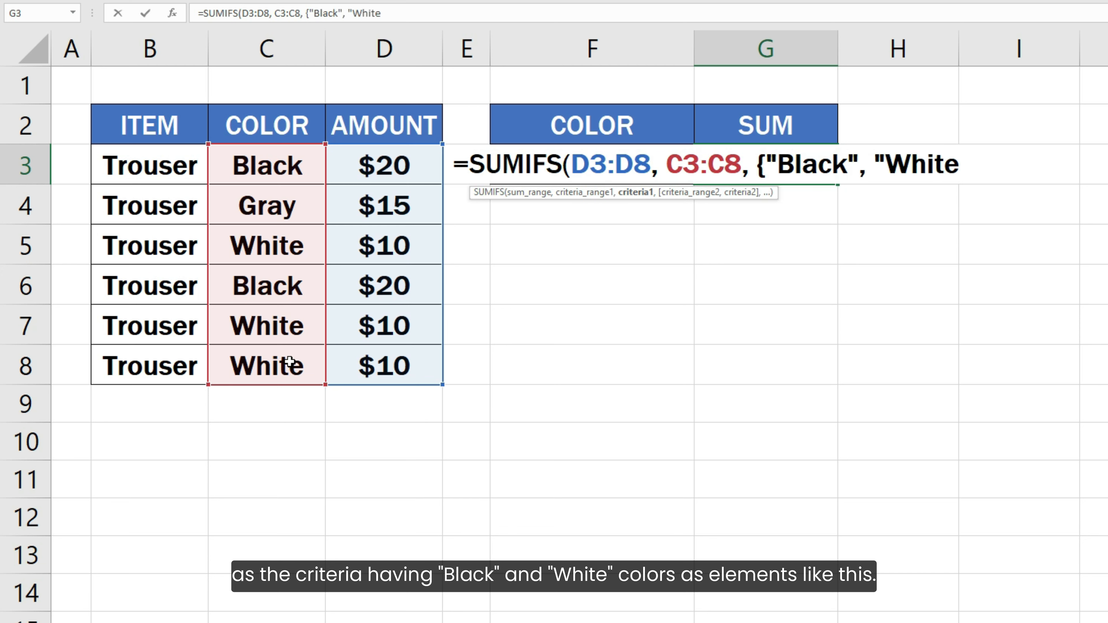
pyautogui.write('"})')
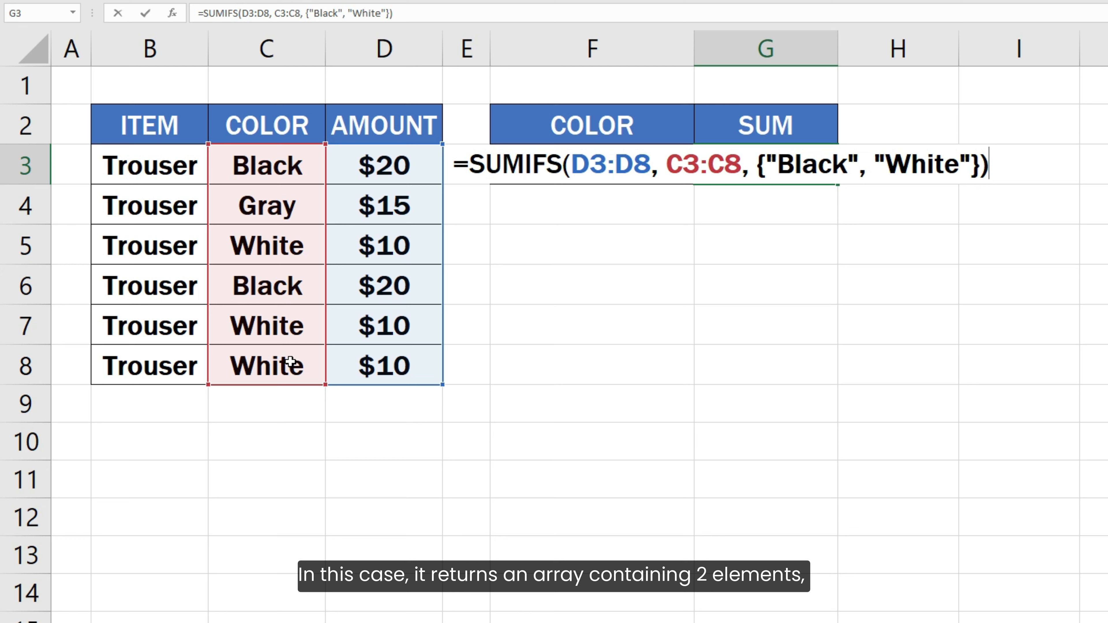
# Evaluate the whole SUMIFS expression in place to inspect the array it returns, and restore the original formula.
pyautogui.moveTo(470, 165); pyautogui.dragTo(996, 166)
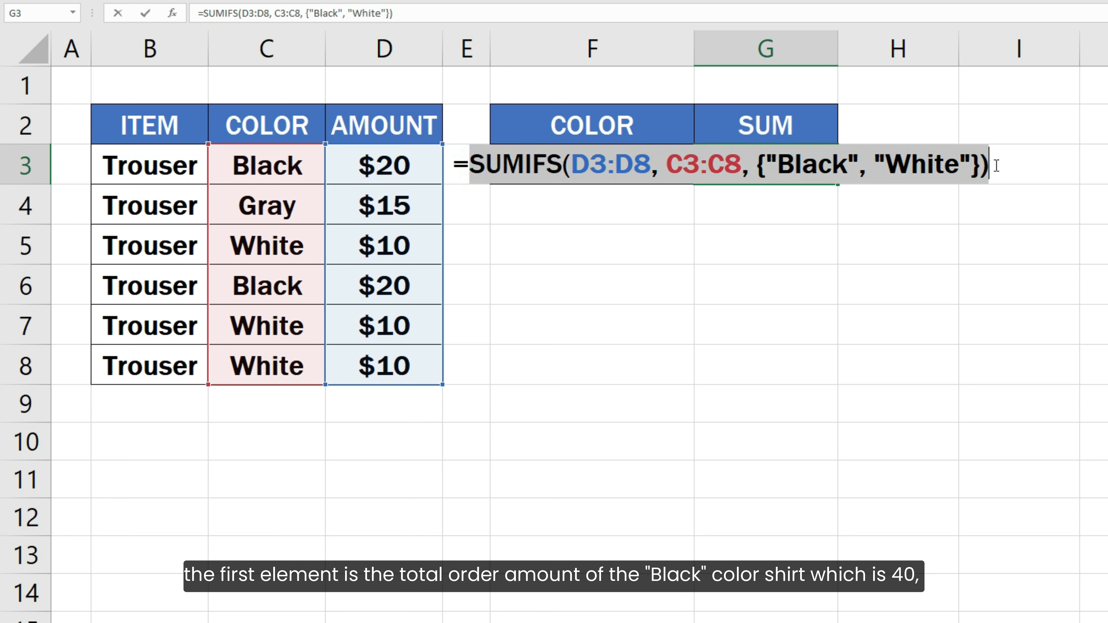
pyautogui.press('F9')
pyautogui.press('F9')
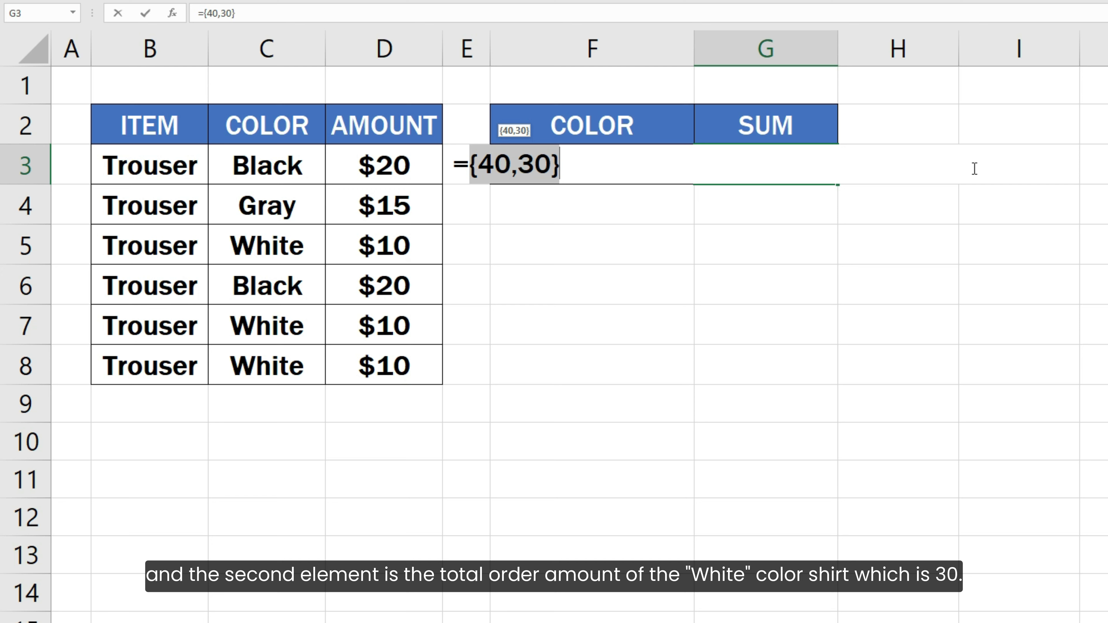
pyautogui.hotkey('ctrl', 'z')
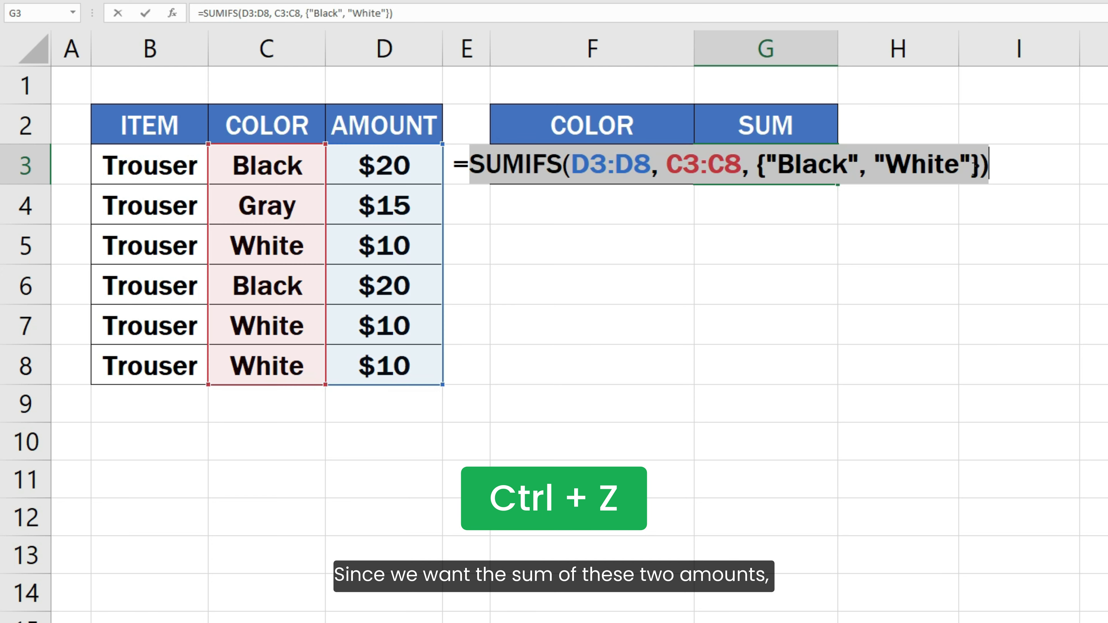
# Wrap the whole SUMIFS expression in G3 inside a SUM function and commit the formula.
pyautogui.click(470, 165)
pyautogui.write('SUM')
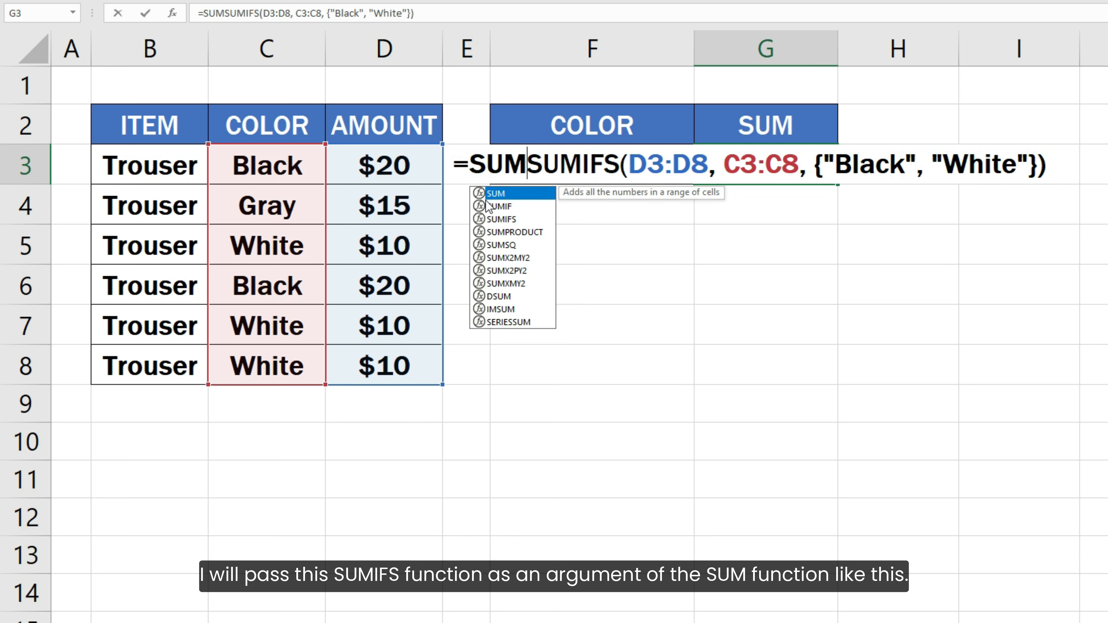
pyautogui.write('(')
pyautogui.click(1066, 165)
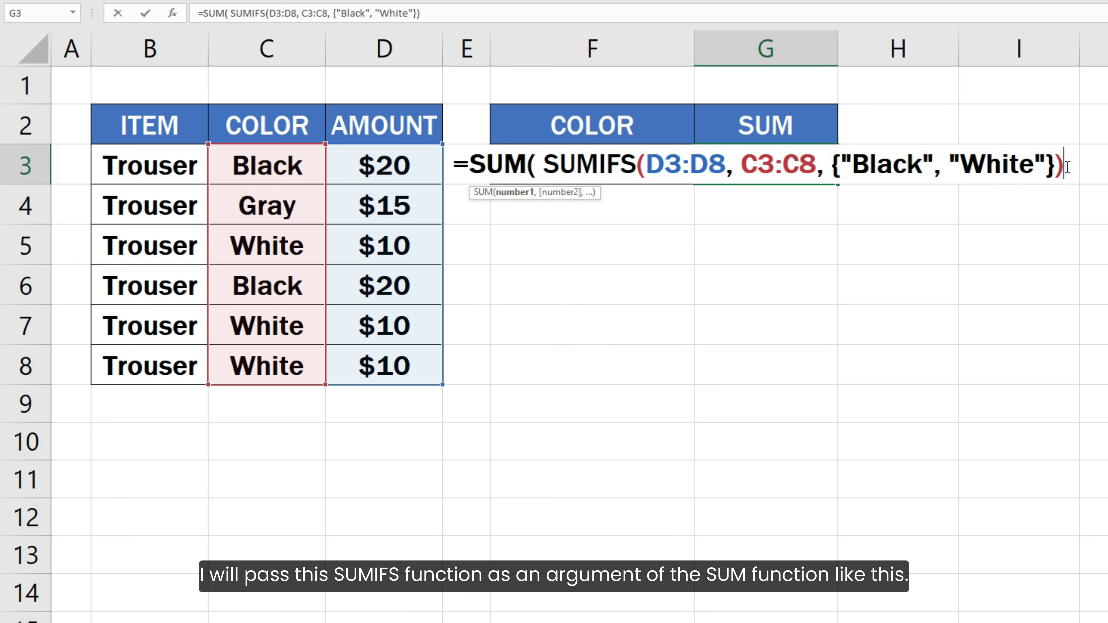
pyautogui.write(') )')
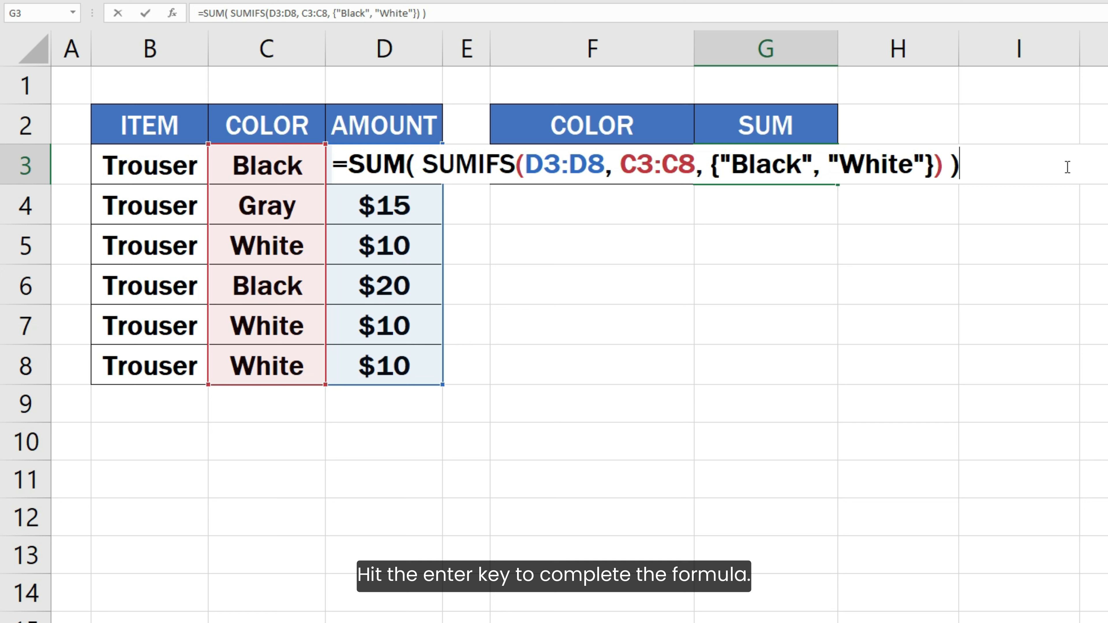
pyautogui.press('Return')
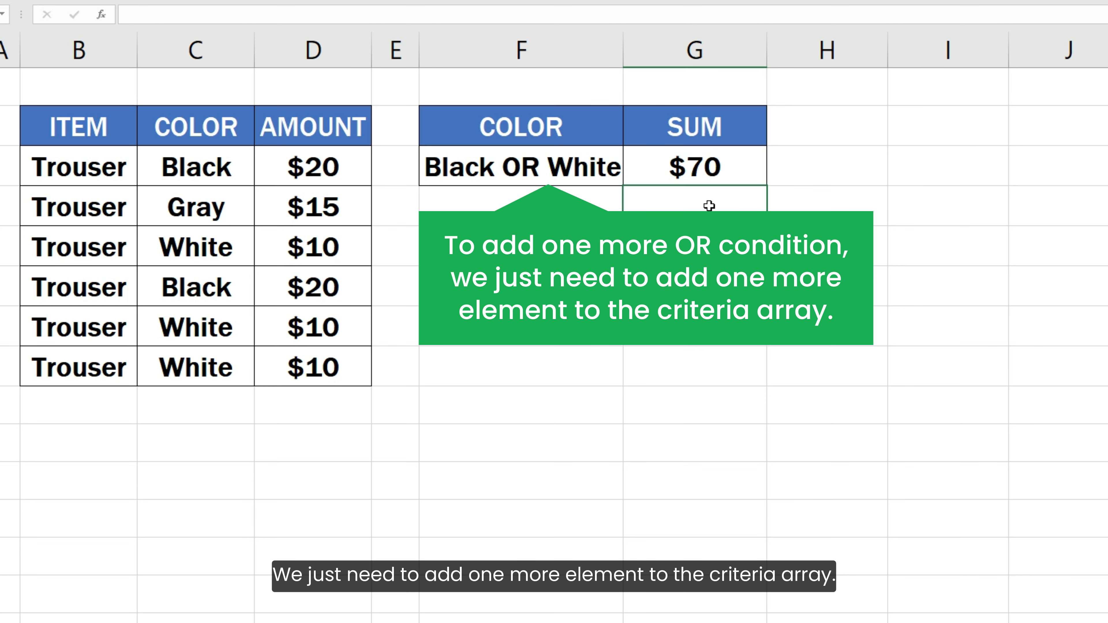
# Add "Gray" as a third element of the criteria array in the G3 formula and commit it.
pyautogui.doubleClick(711, 172)
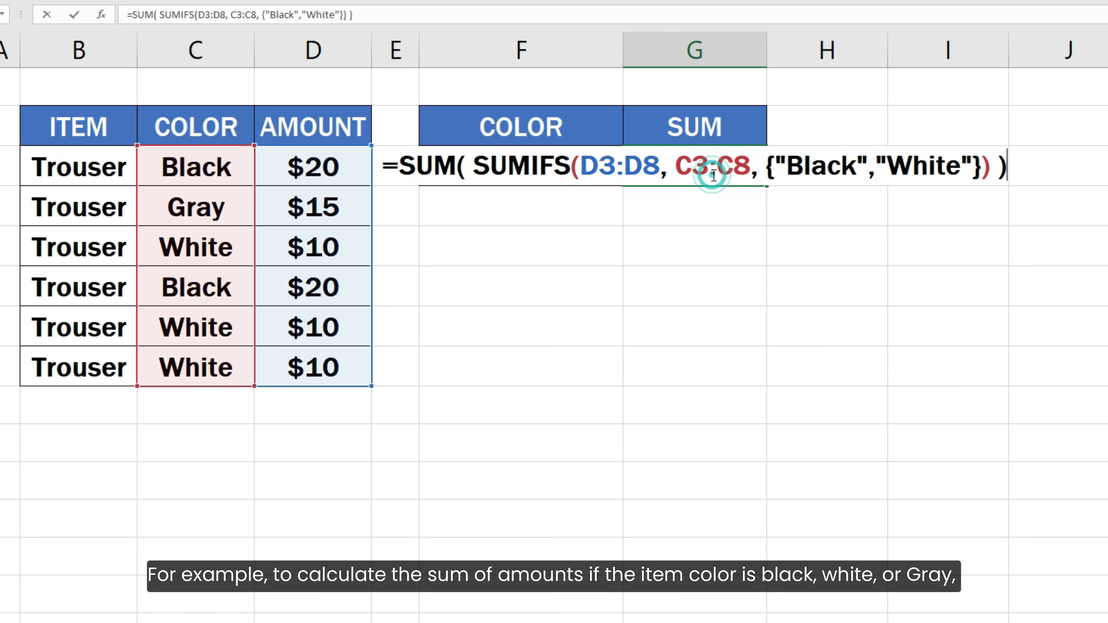
pyautogui.click(971, 166)
pyautogui.write(', "Gra')
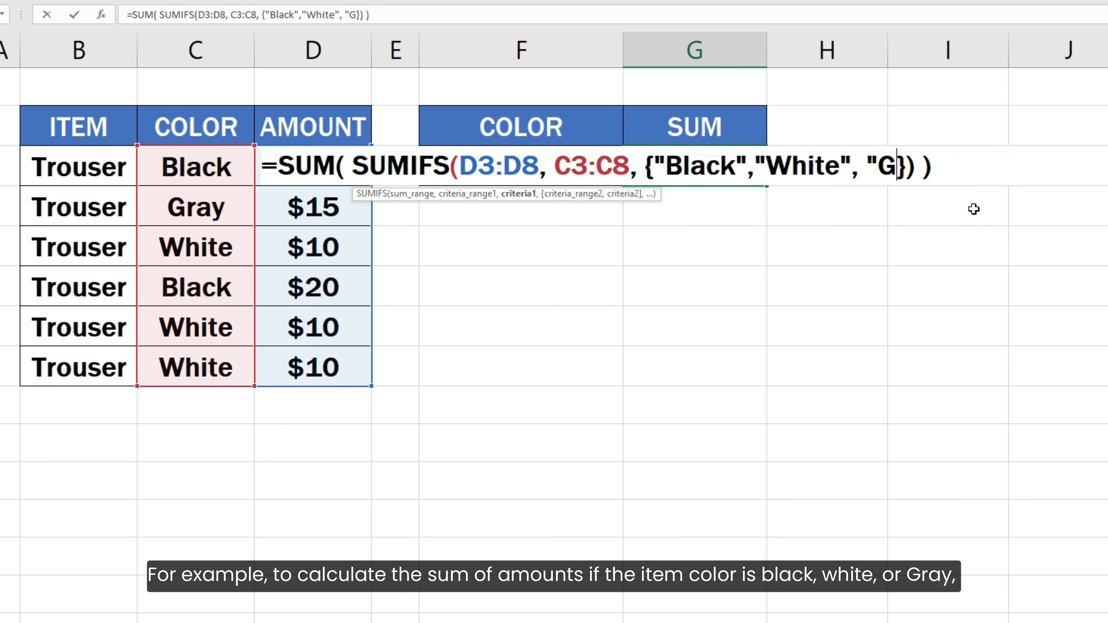
pyautogui.write('y"')
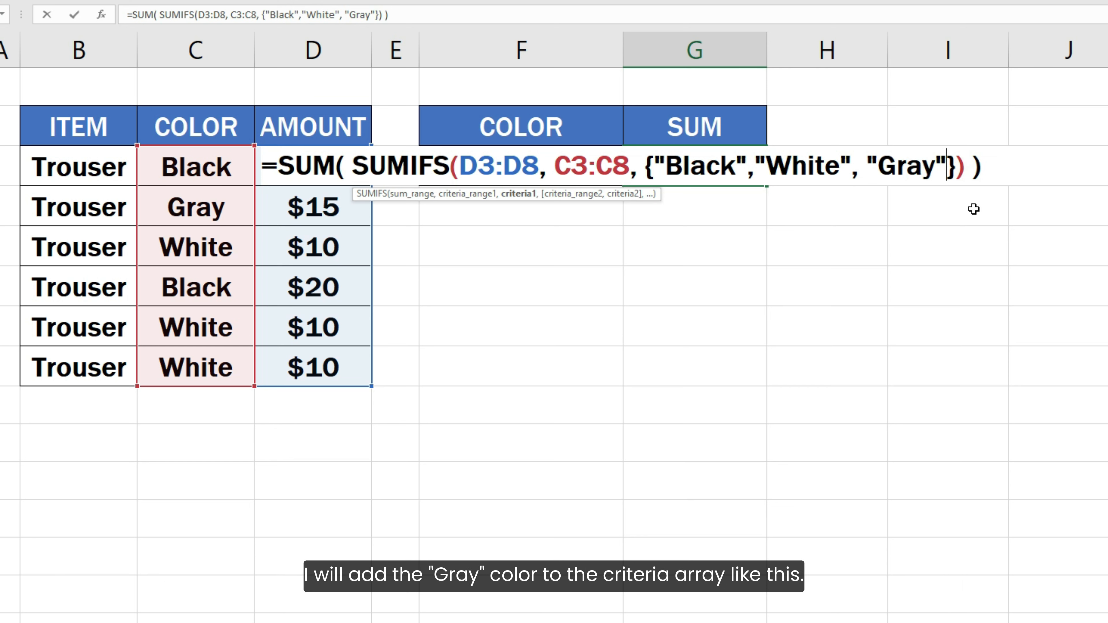
pyautogui.press('Return')
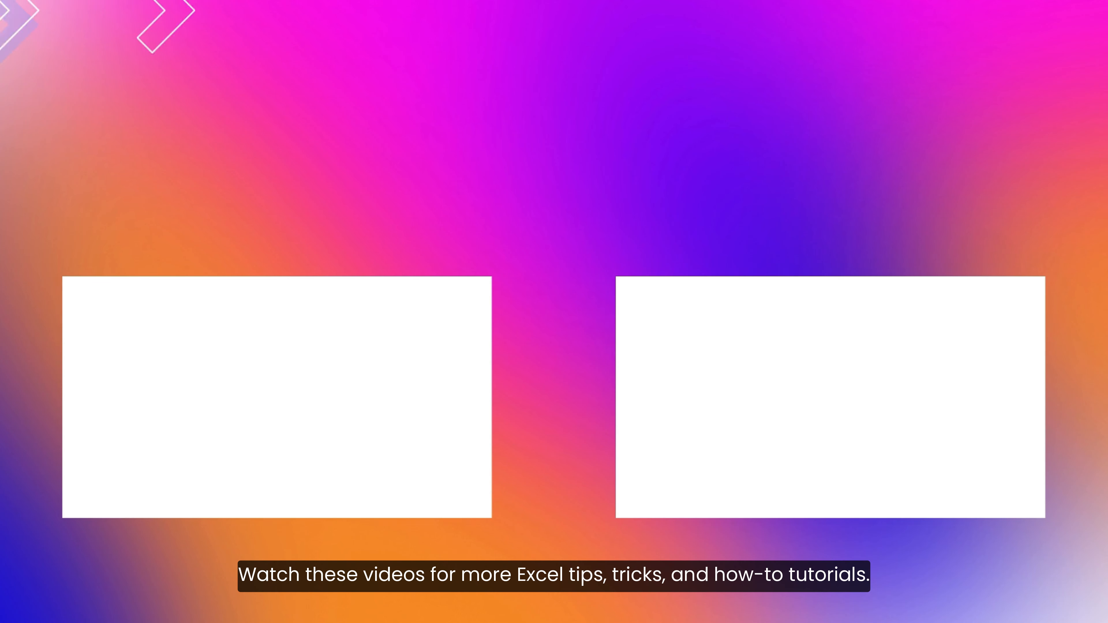